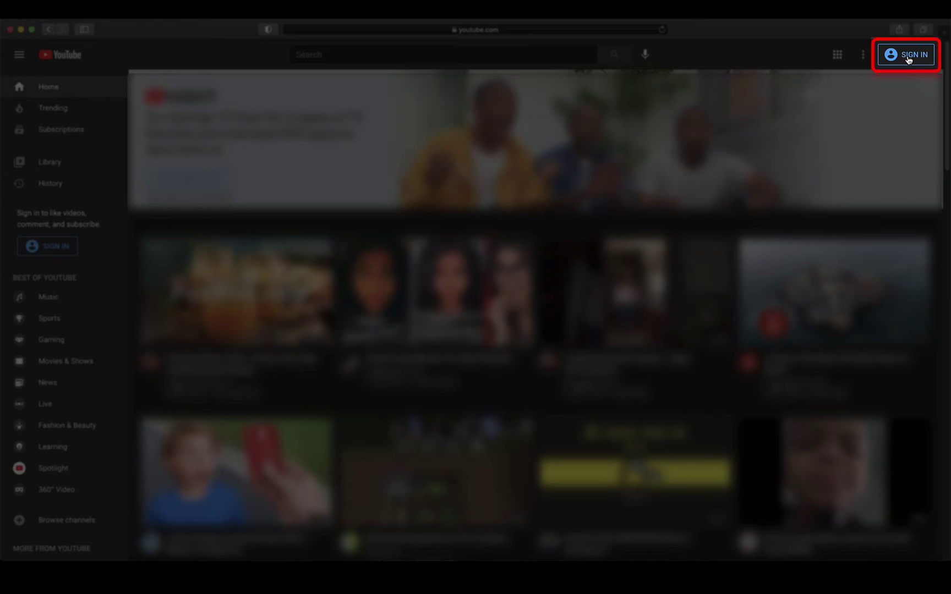
# Start the Google sign-in from YouTube's SIGN IN button at the top right
pyautogui.click(908, 57)
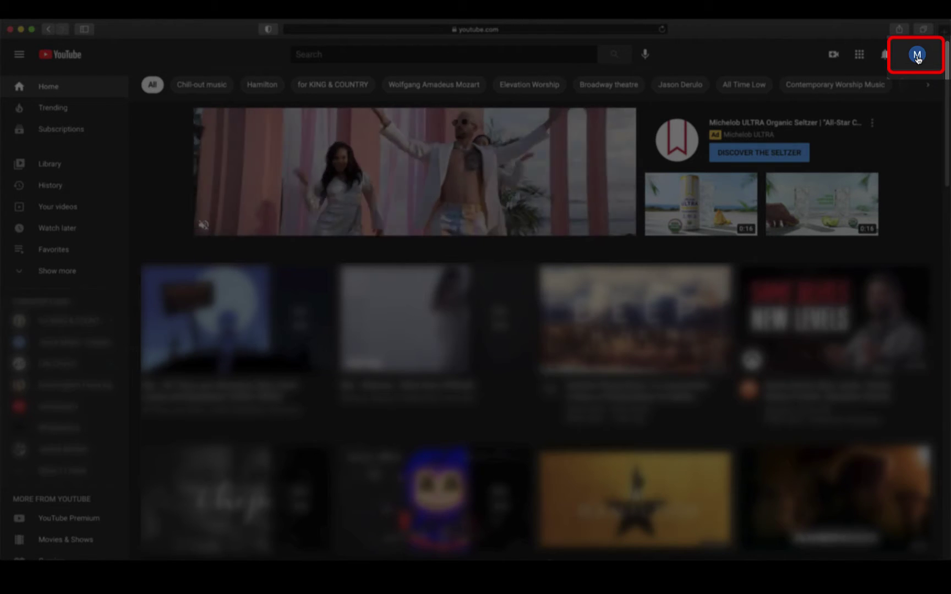
# Go to YouTube Studio through the profile avatar's account menu
pyautogui.click(917, 56)
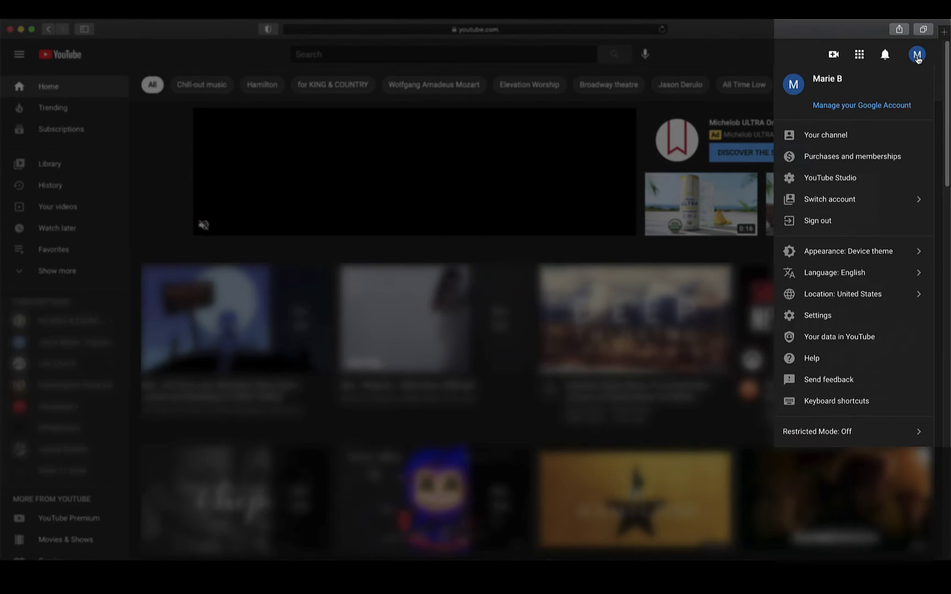
pyautogui.click(846, 179)
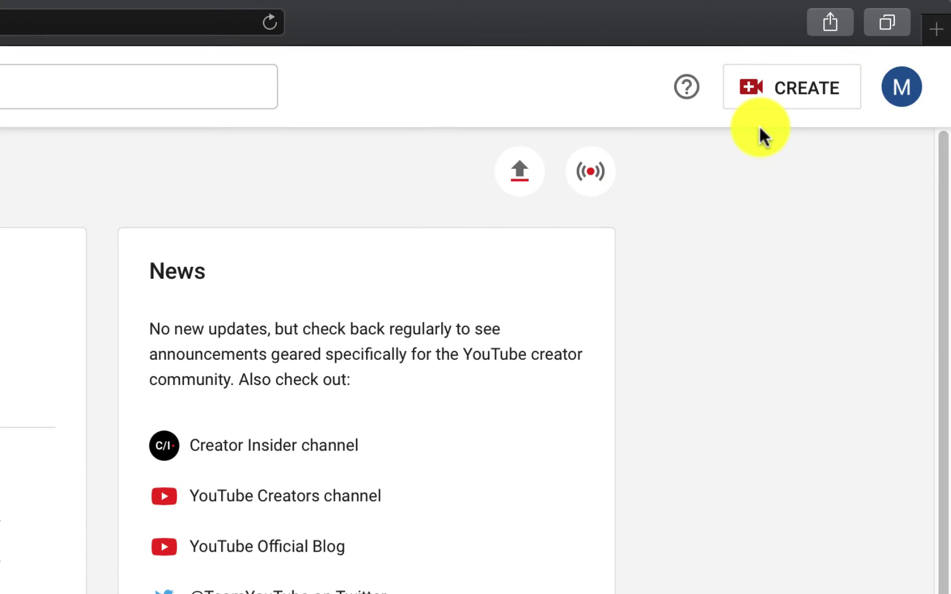
# Upload Lightboard Example (1).mp4 from the Desktop as a new video
pyautogui.click(773, 106)
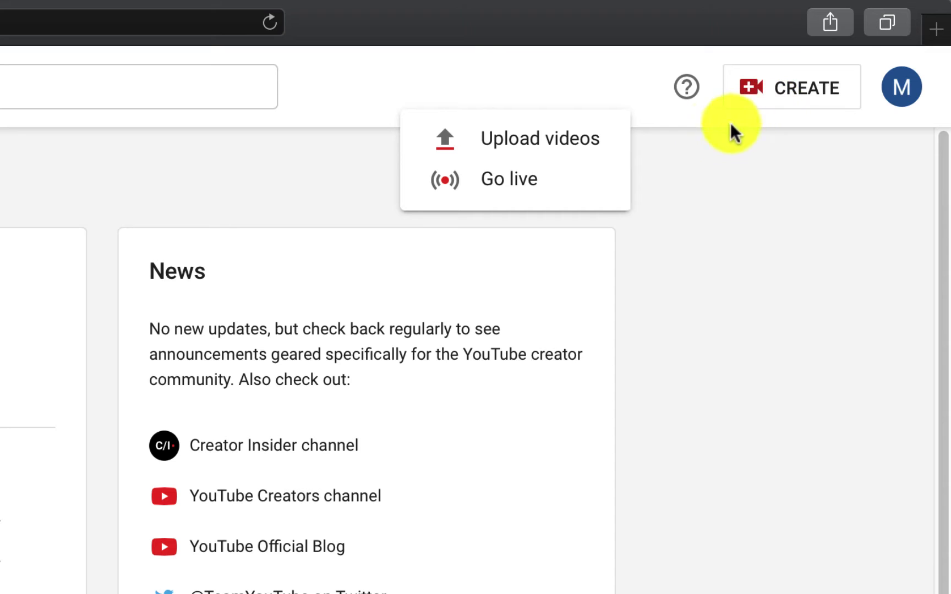
pyautogui.click(618, 147)
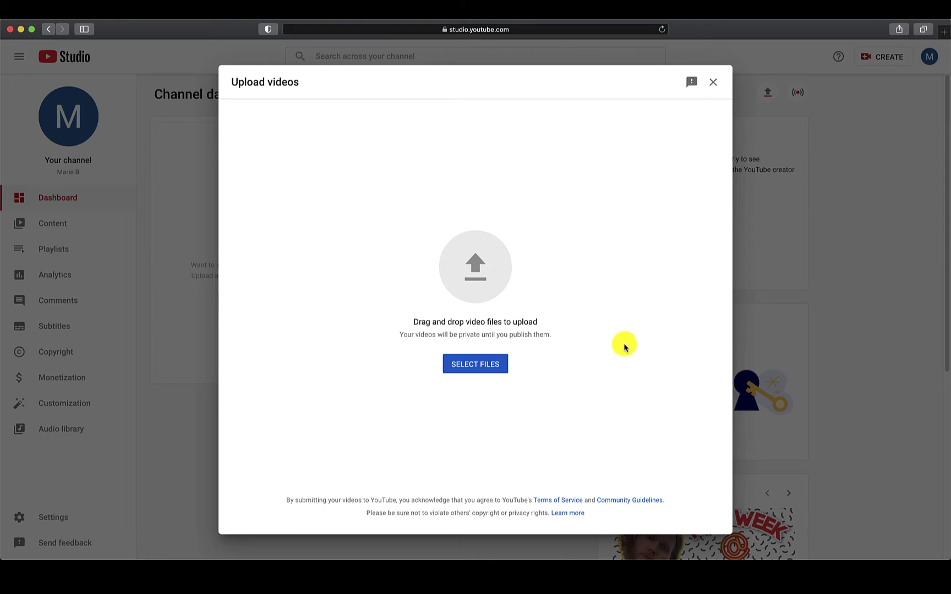
pyautogui.click(484, 368)
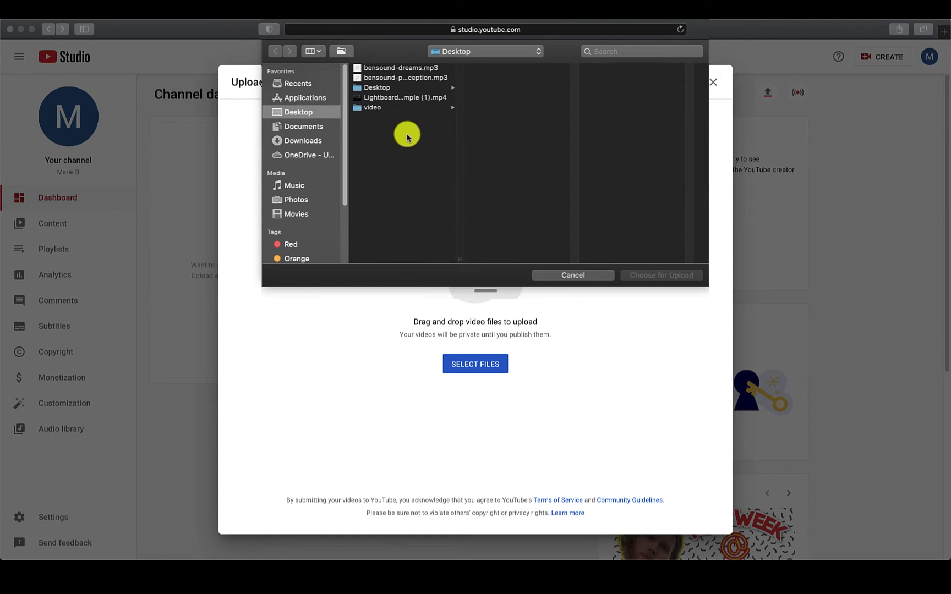
pyautogui.click(407, 99)
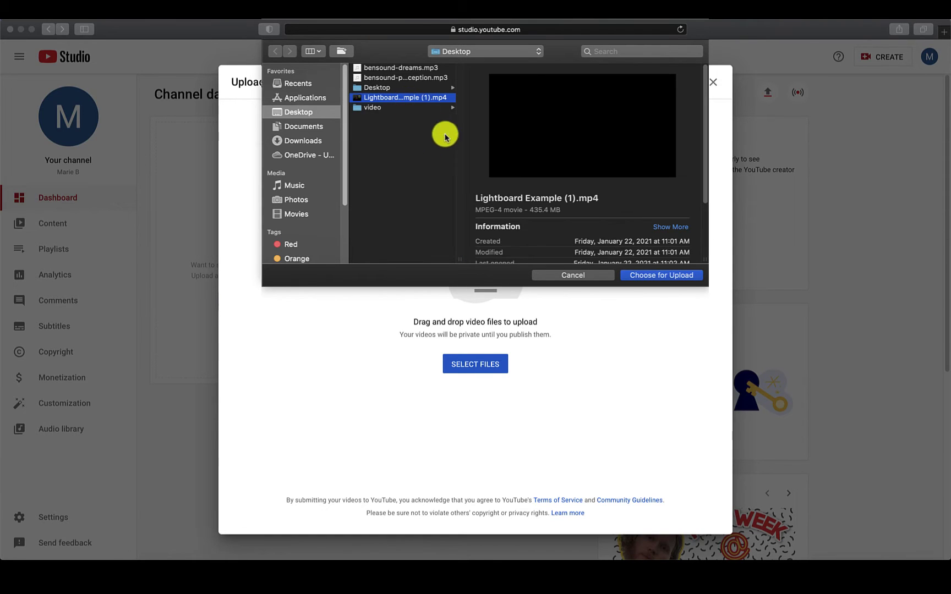
pyautogui.click(660, 280)
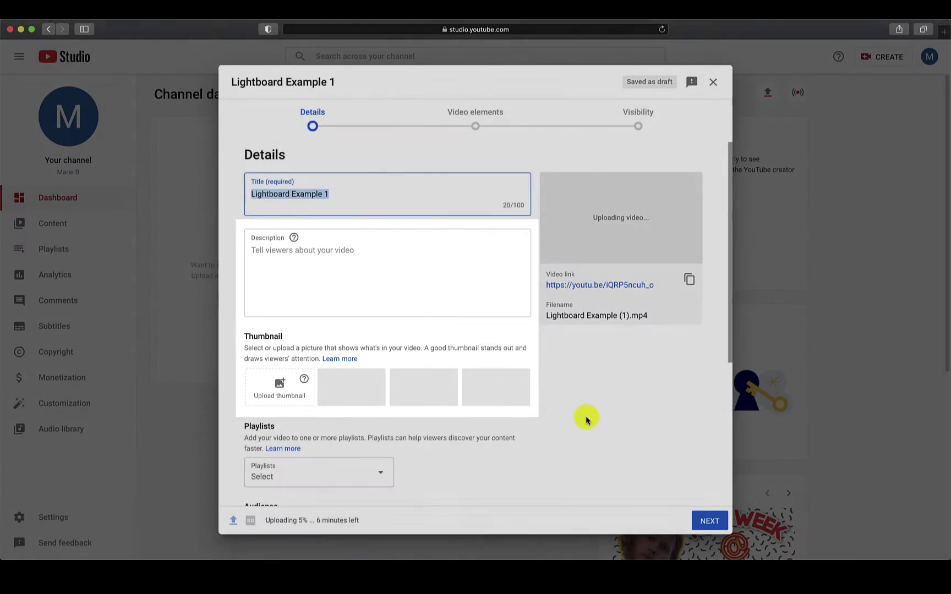
# Set the audience to 'No, it's not made for kids' and continue to Video elements
pyautogui.scroll(-5, 585, 418)
pyautogui.scroll(-2, 586, 421)
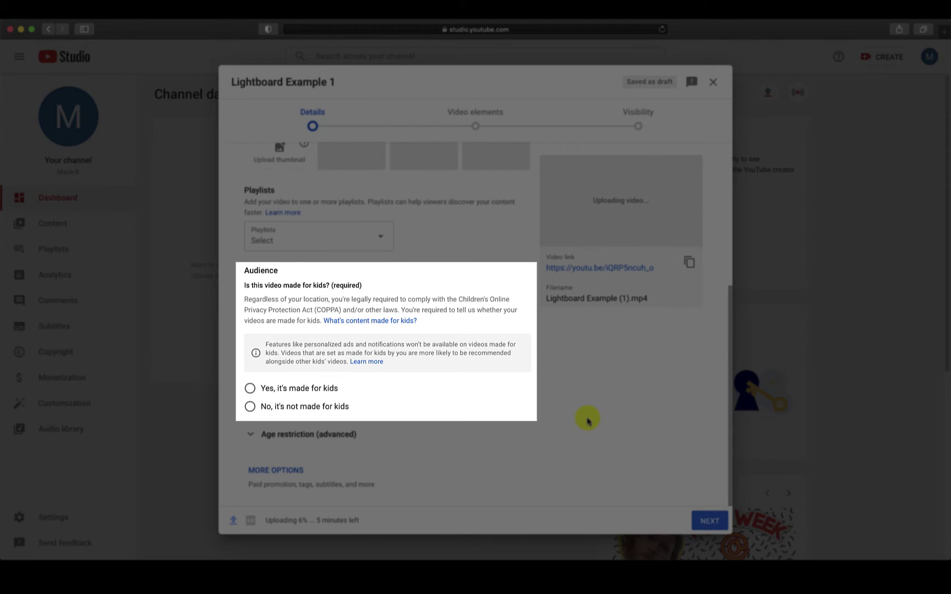
pyautogui.click(251, 410)
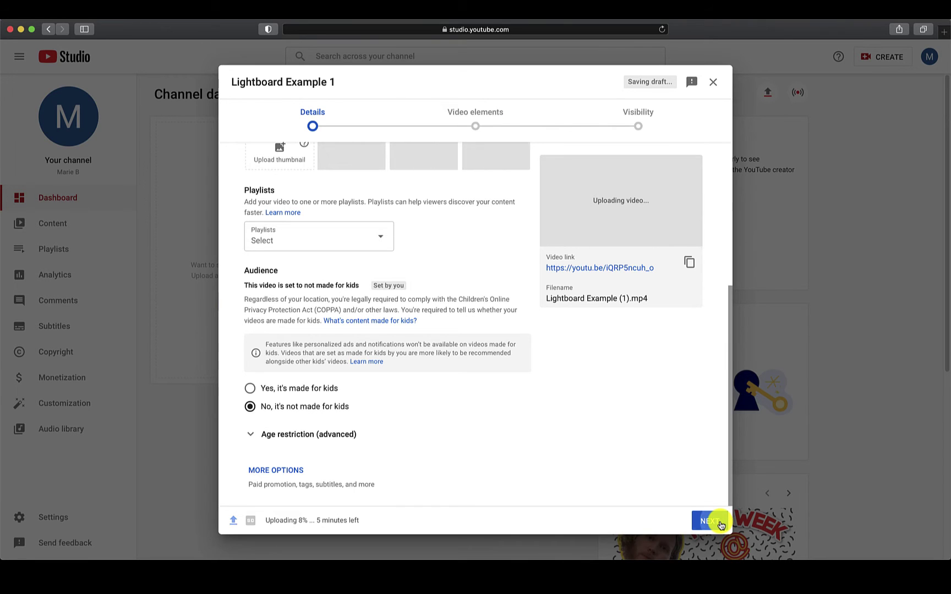
pyautogui.click(710, 521)
pyautogui.click(710, 521)
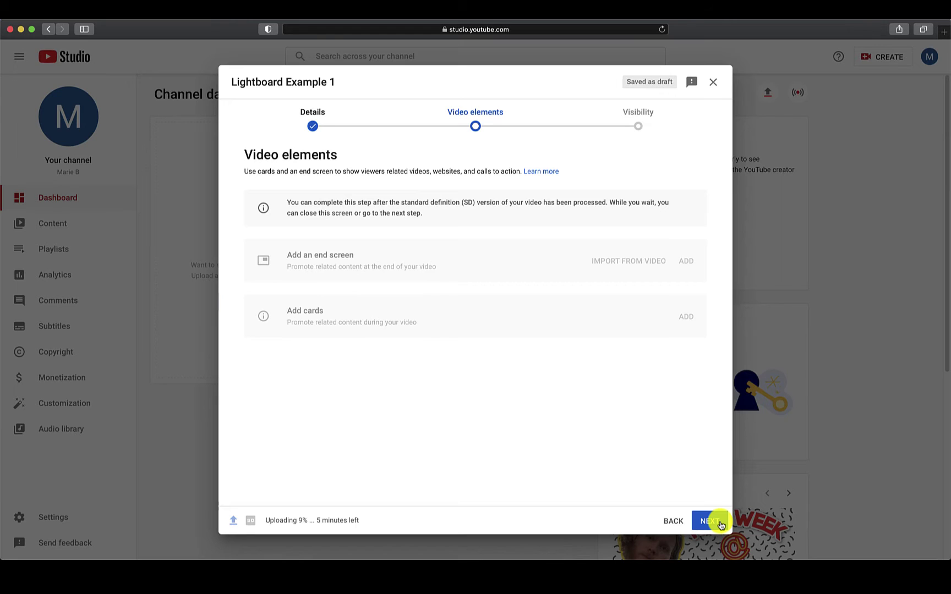
# Set the video's visibility to Unlisted and save the upload
pyautogui.click(719, 523)
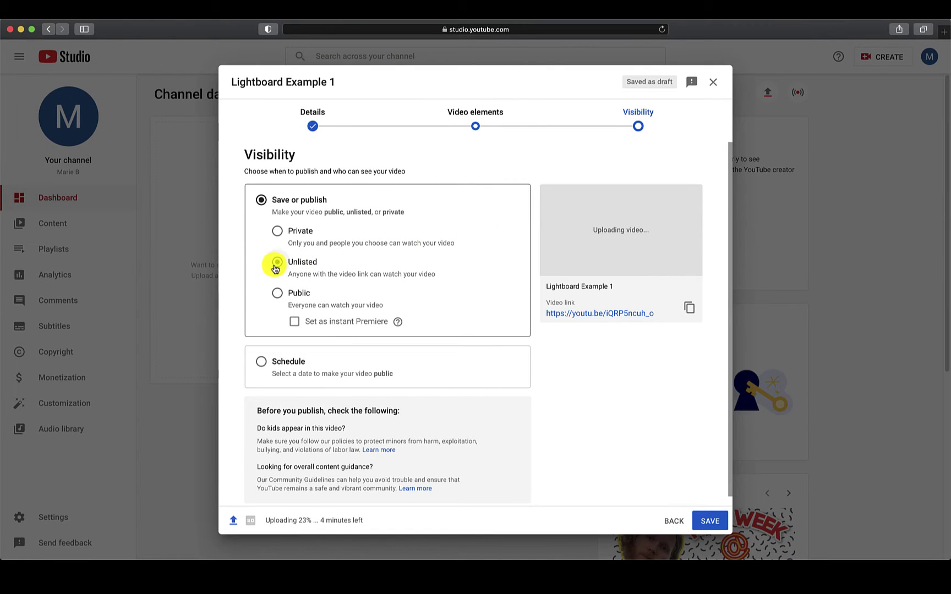
pyautogui.click(277, 264)
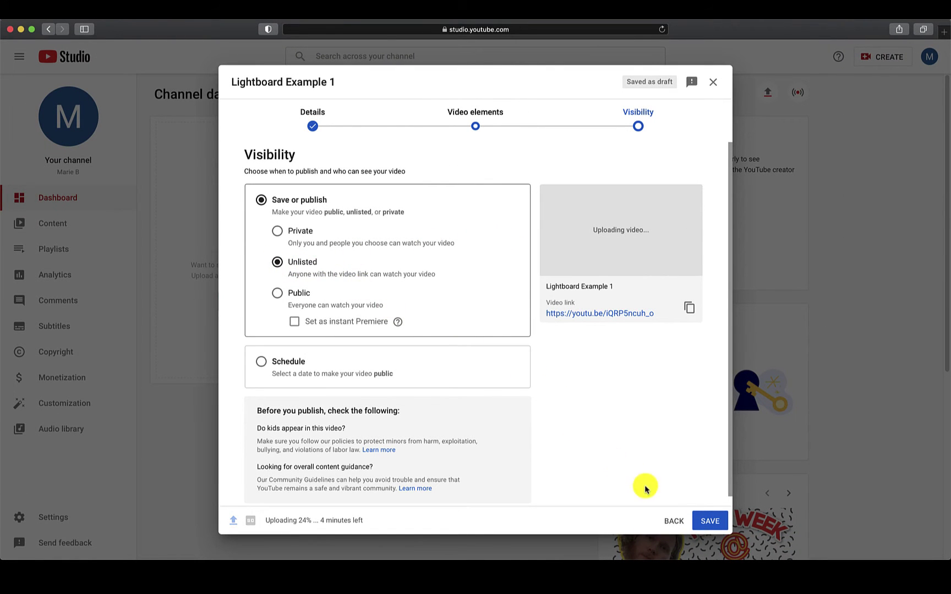
pyautogui.click(708, 528)
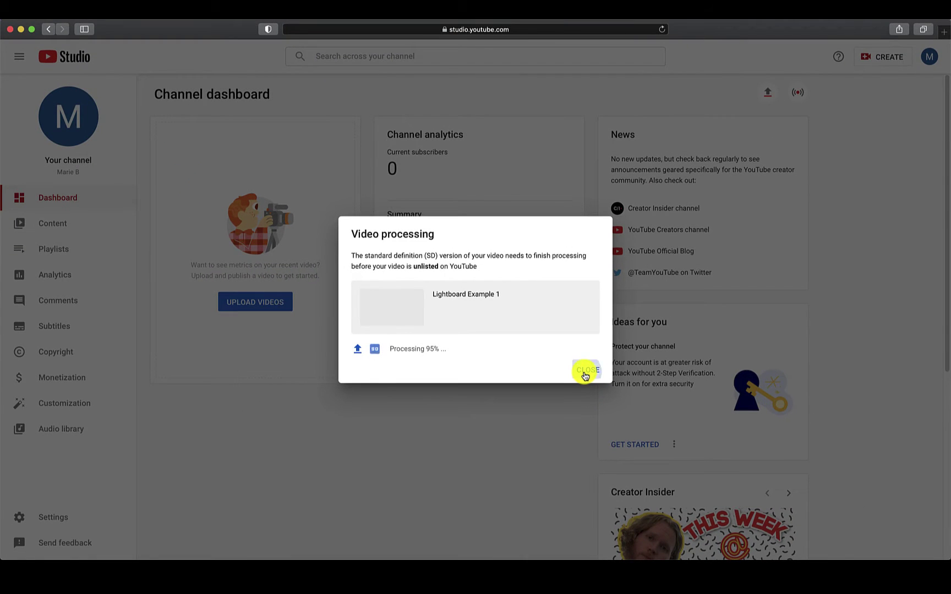
# Dismiss the Video processing notice and go to the channel's Subtitles page
pyautogui.click(585, 374)
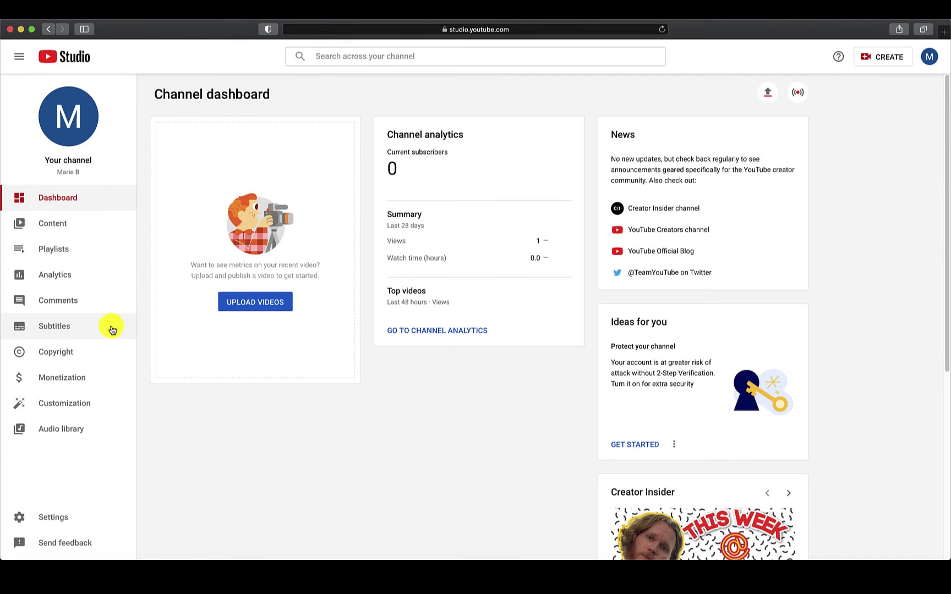
pyautogui.click(112, 329)
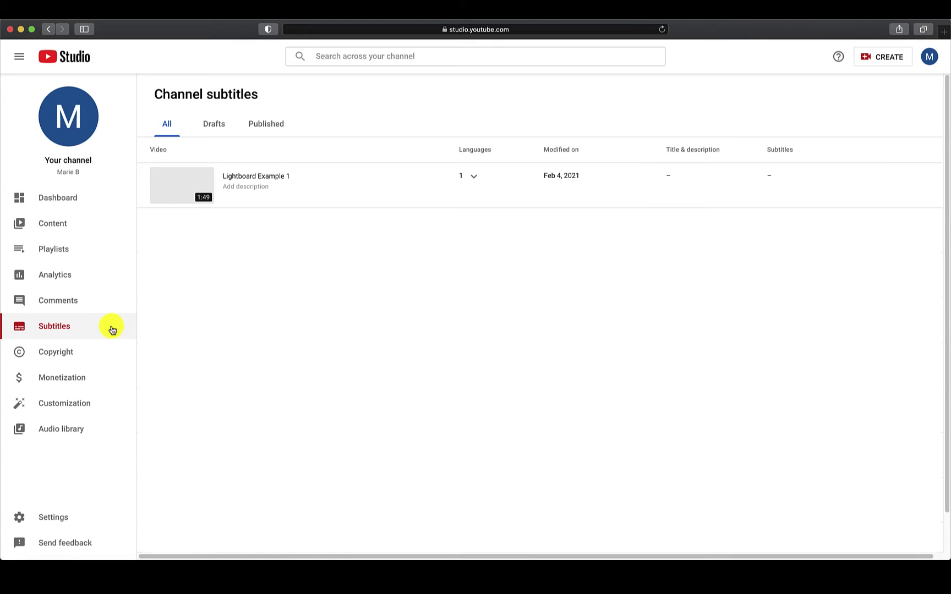
# Open Lightboard Example 1's subtitles and duplicate the English (Automatic) captions for editing
pyautogui.click(274, 177)
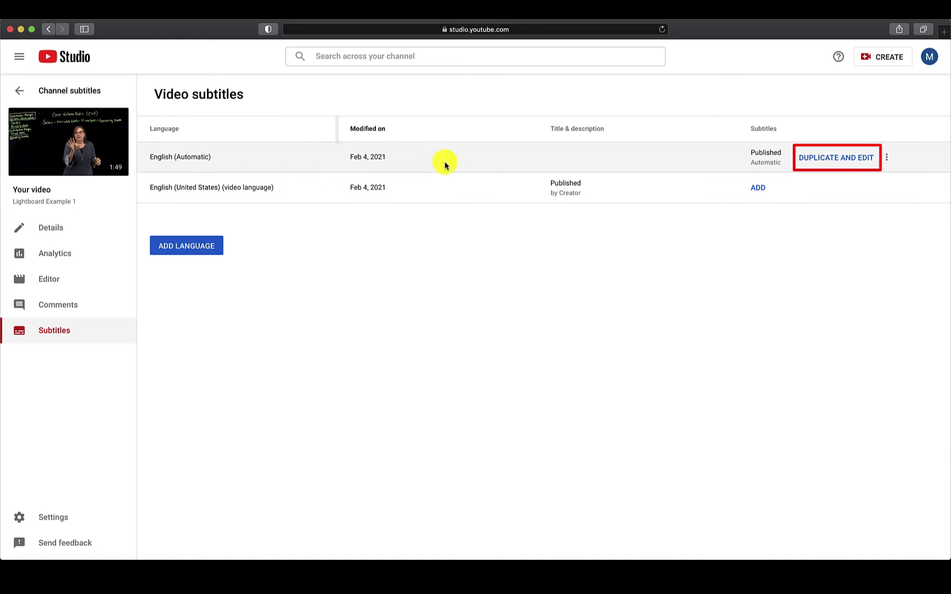
pyautogui.click(827, 164)
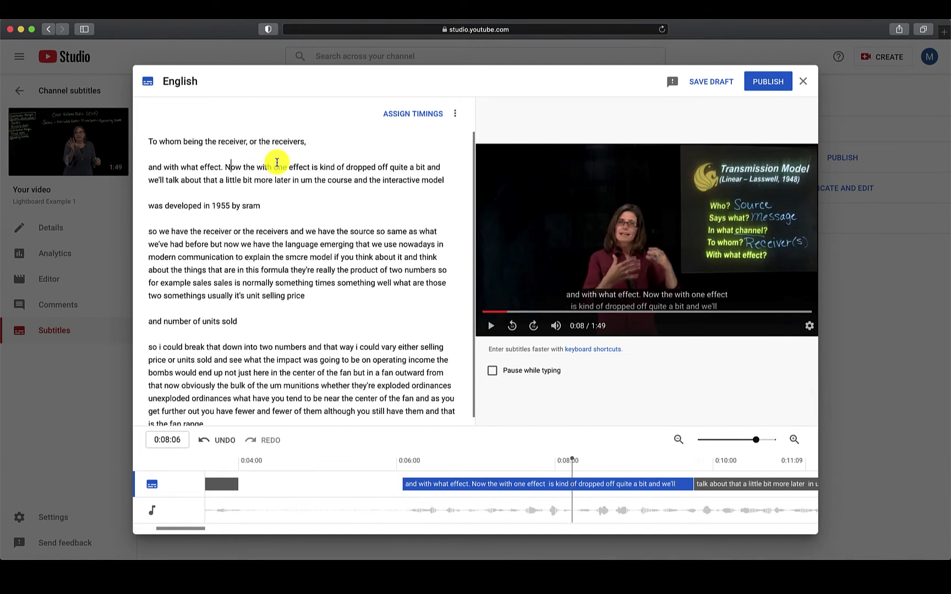
# Change 'one' to 'what' and 'is' to 'has' in the transcript, then play to check
pyautogui.doubleClick(278, 165)
pyautogui.press('BackSpace')
pyautogui.write('what')
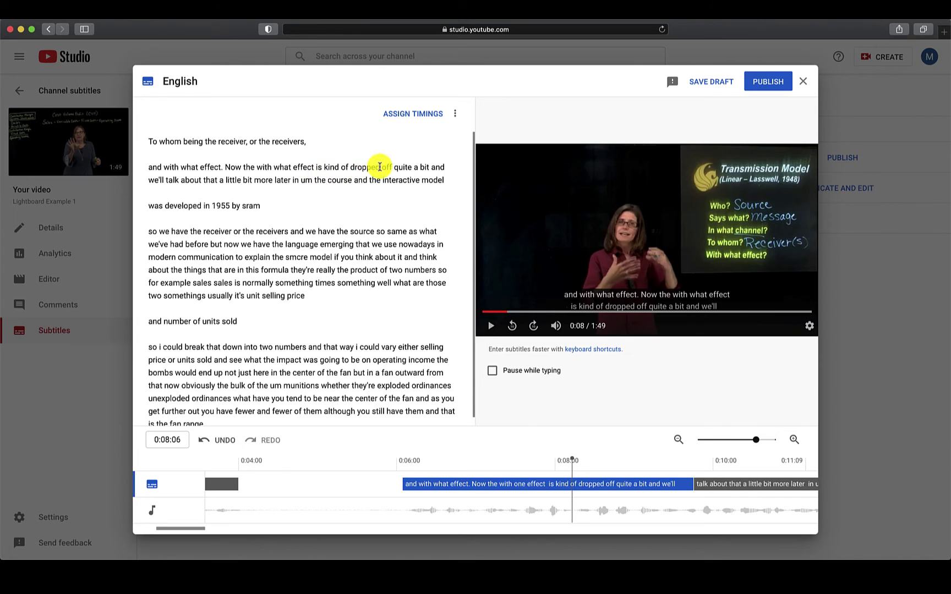
pyautogui.click(321, 167)
pyautogui.press('BackSpace')
pyautogui.press('BackSpace')
pyautogui.write('has')
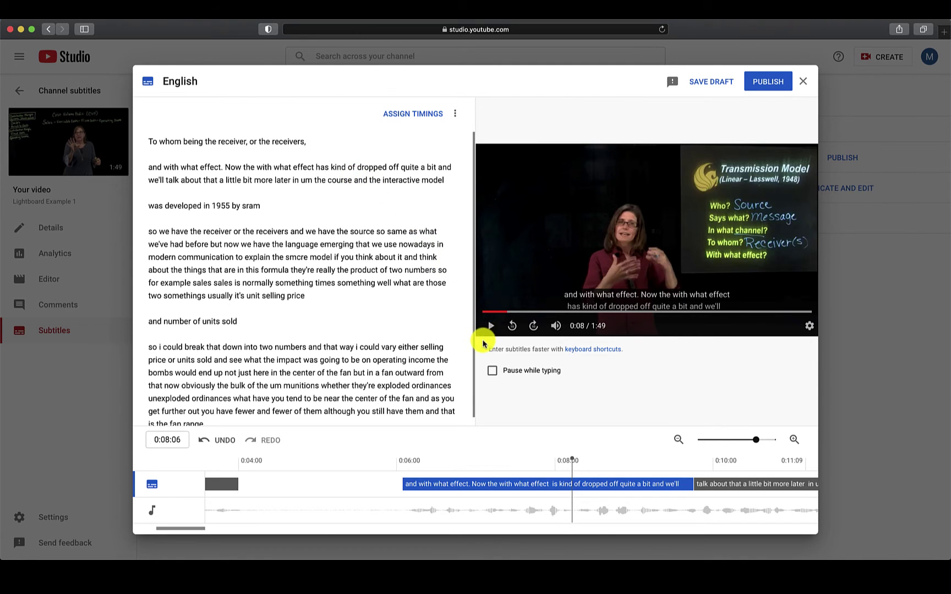
pyautogui.click(490, 327)
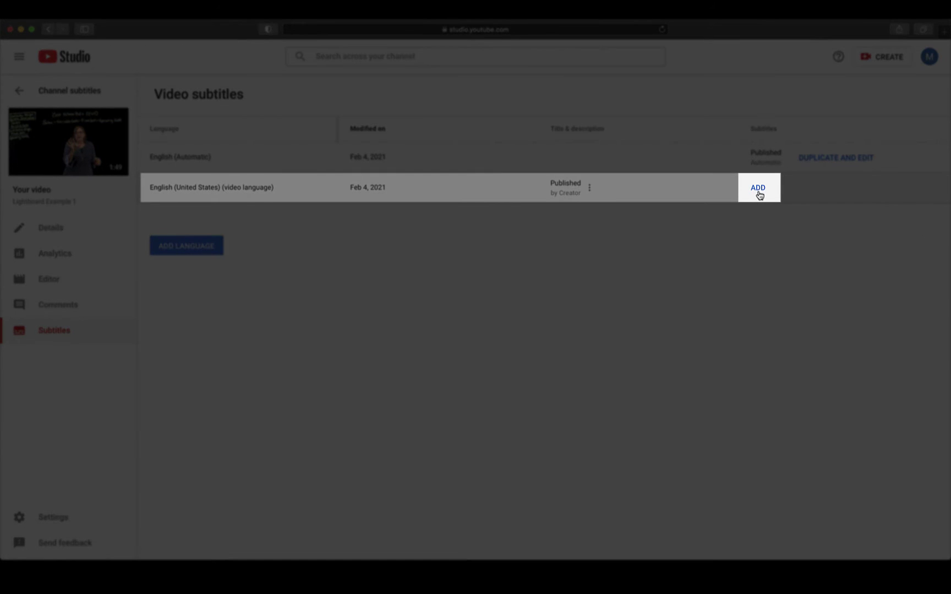
# Start adding subtitles for the English (United States) language row
pyautogui.click(757, 197)
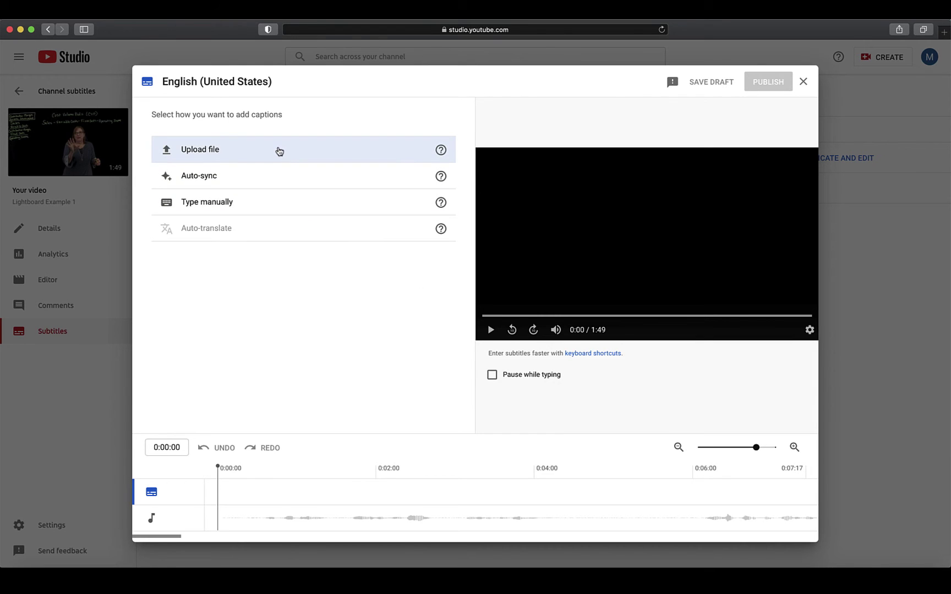
# Choose to upload a subtitle file of the Without timing (.txt) type
pyautogui.click(280, 152)
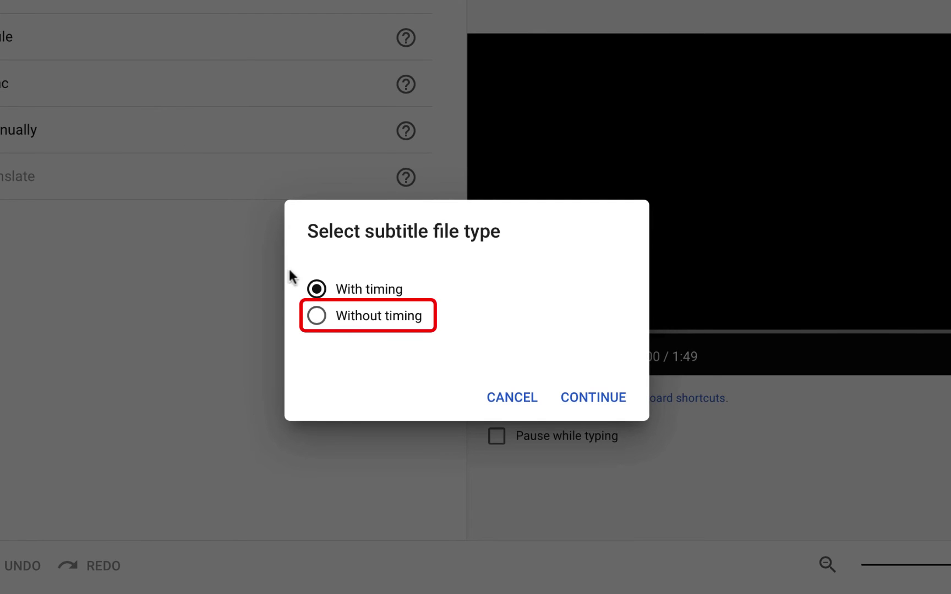
pyautogui.click(317, 324)
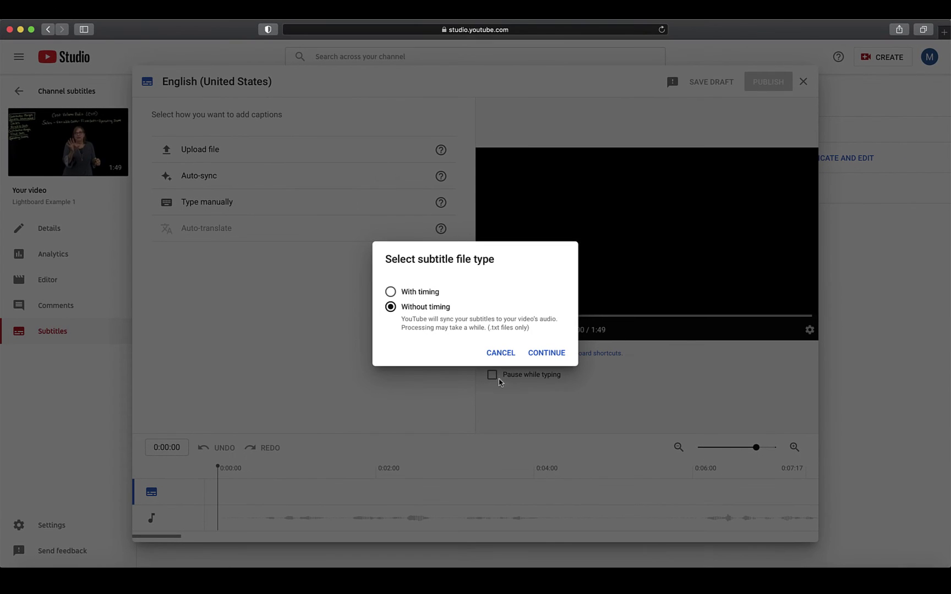
# Skip the subtitle file upload, choose Auto-sync for English captions, and start the video
pyautogui.click(501, 354)
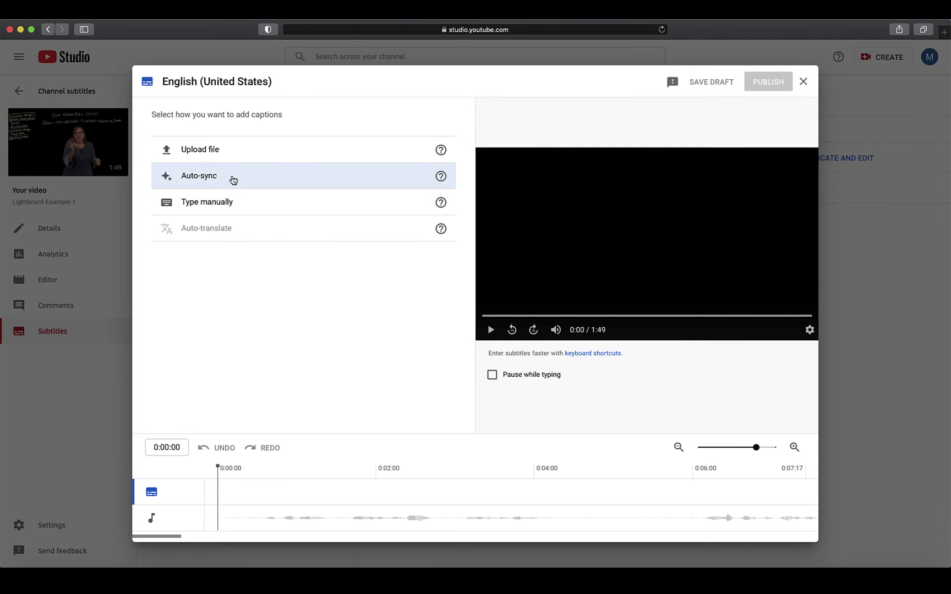
pyautogui.click(233, 178)
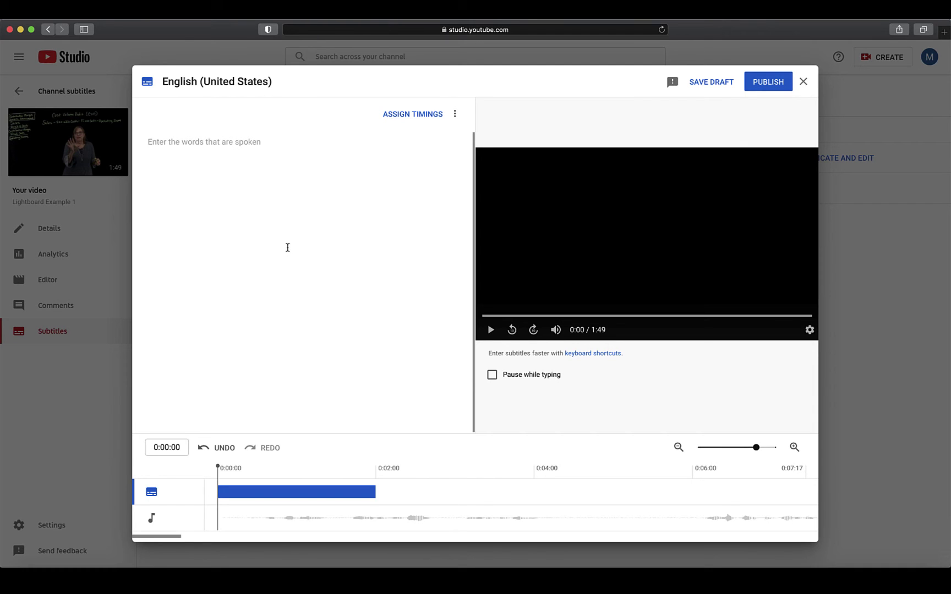
pyautogui.click(491, 329)
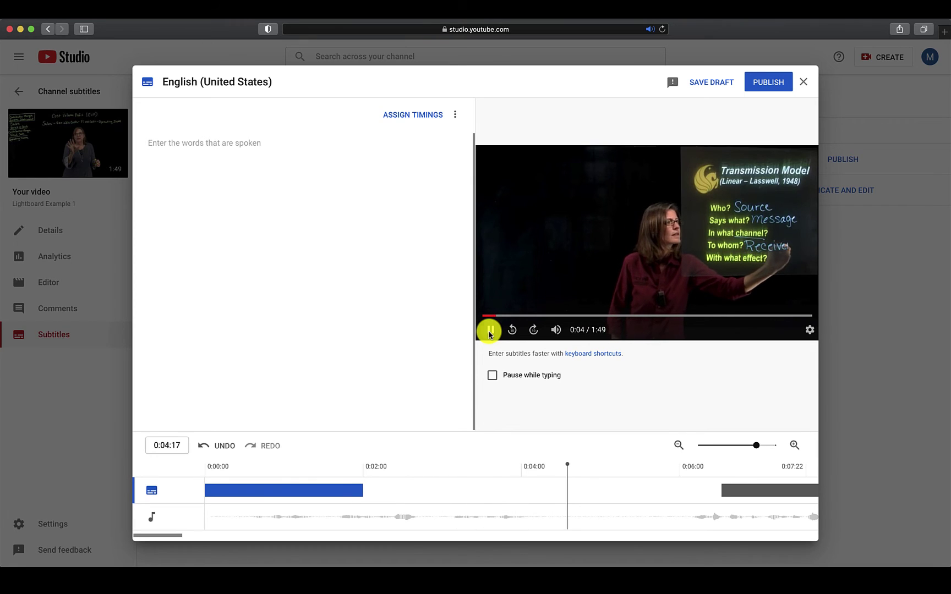
# Transcribe 'To whom being the receiver… later on in the course' into the auto-sync box, then replay
pyautogui.click(490, 329)
pyautogui.click(228, 163)
pyautogui.write('To whom being the receiv')
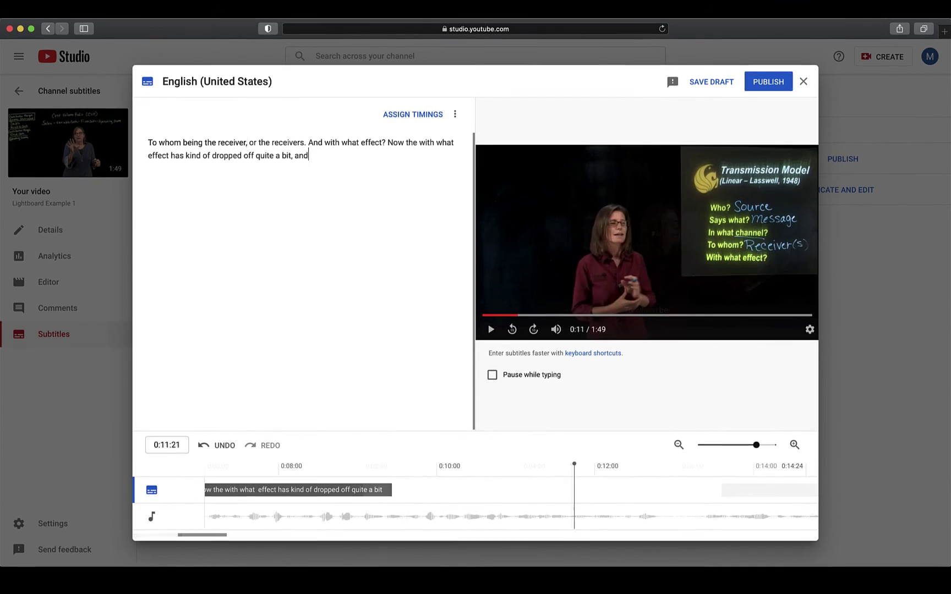
pyautogui.write("we'll talk about that a little bit mor")
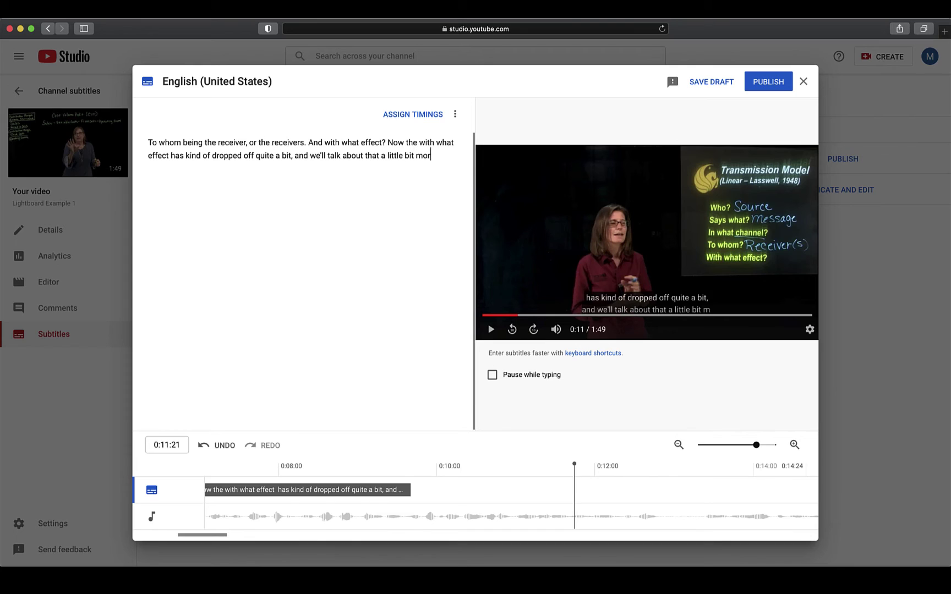
pyautogui.write('e later on in the cours')
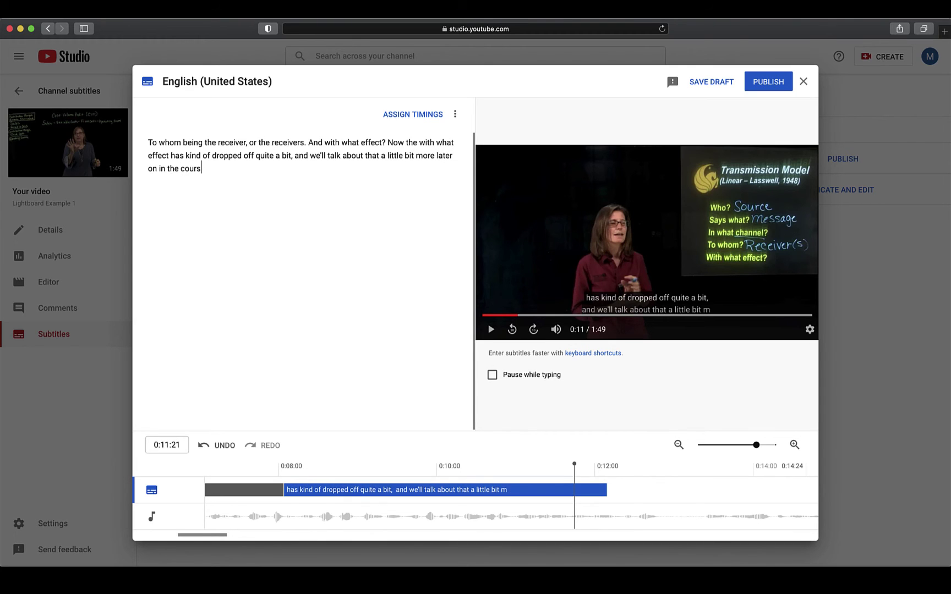
pyautogui.write('e.')
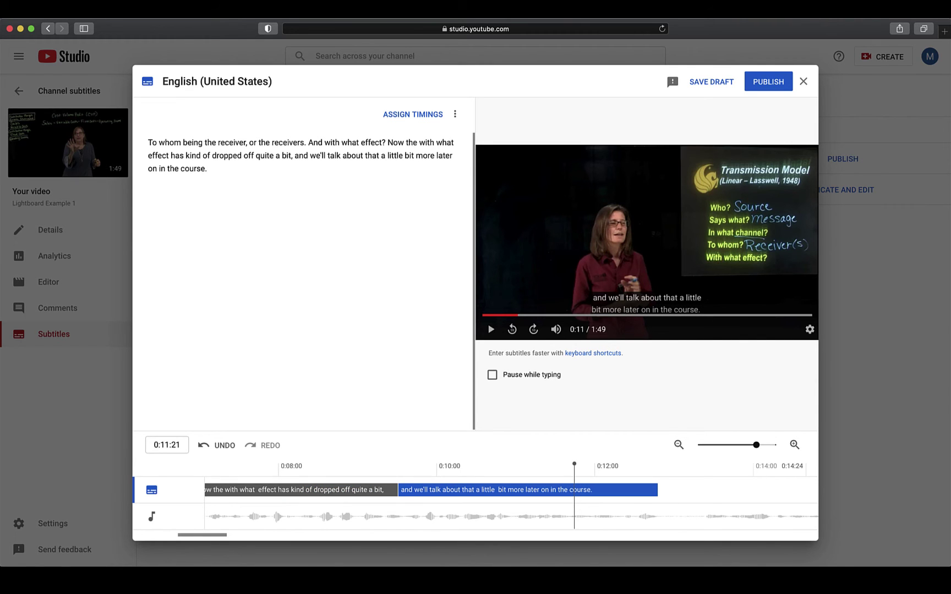
pyautogui.click(491, 329)
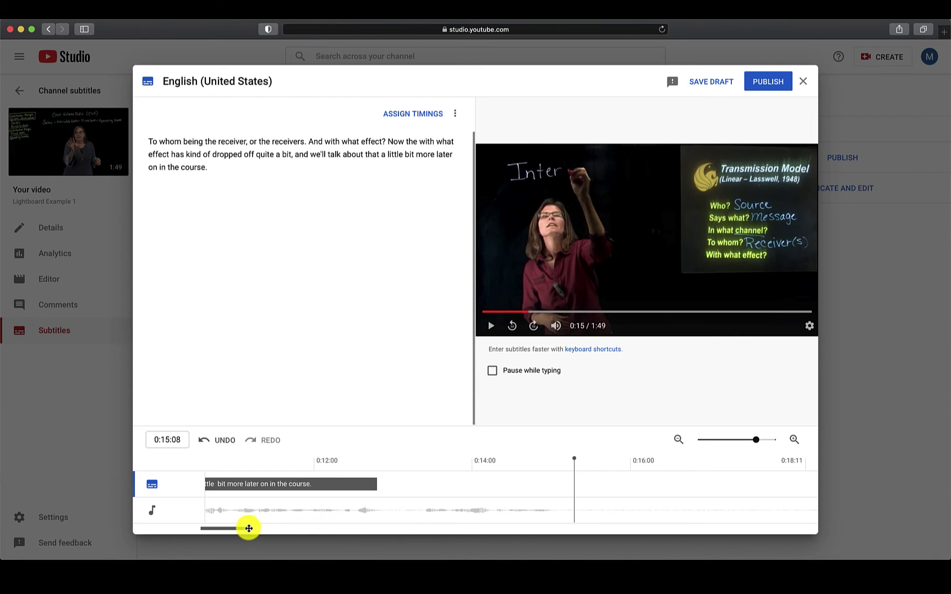
# Adjust the final caption 'and we'll talk about that…' on the timeline to start near 0:10
pyautogui.moveTo(246, 529); pyautogui.dragTo(230, 529)
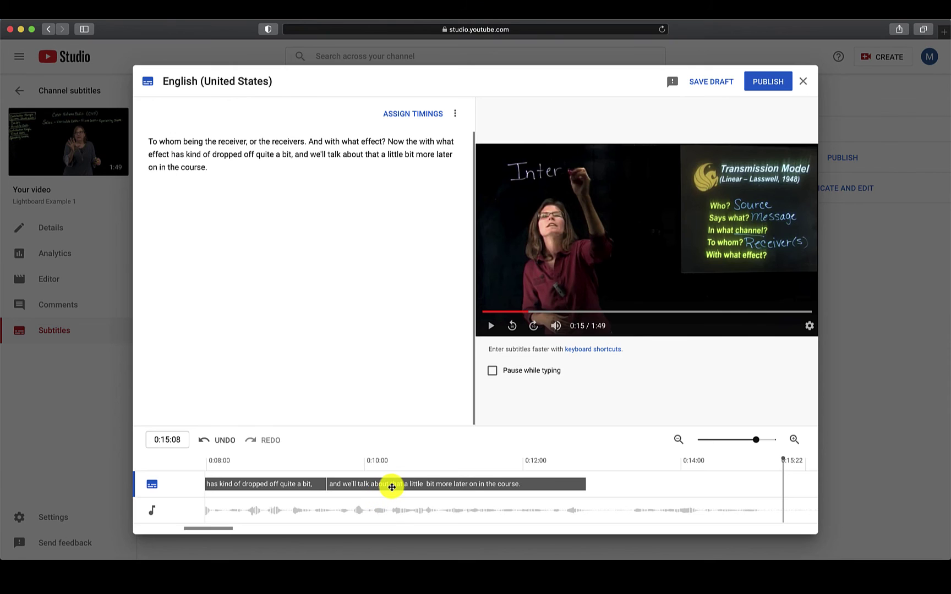
pyautogui.click(392, 487)
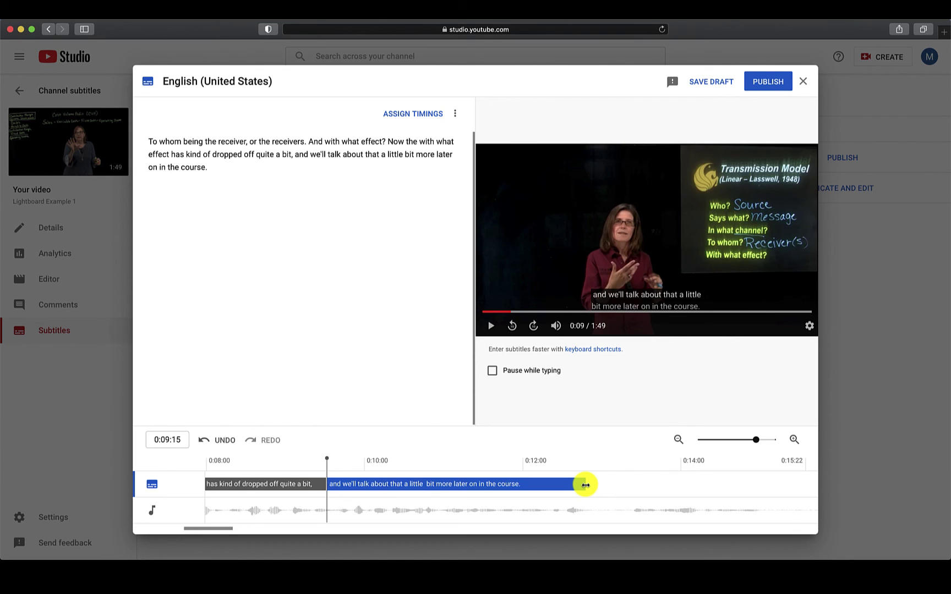
pyautogui.moveTo(586, 485)
pyautogui.mouseDown()
pyautogui.moveTo(622, 486)
pyautogui.moveTo(533, 487)
pyautogui.moveTo(596, 489)
pyautogui.mouseUp()
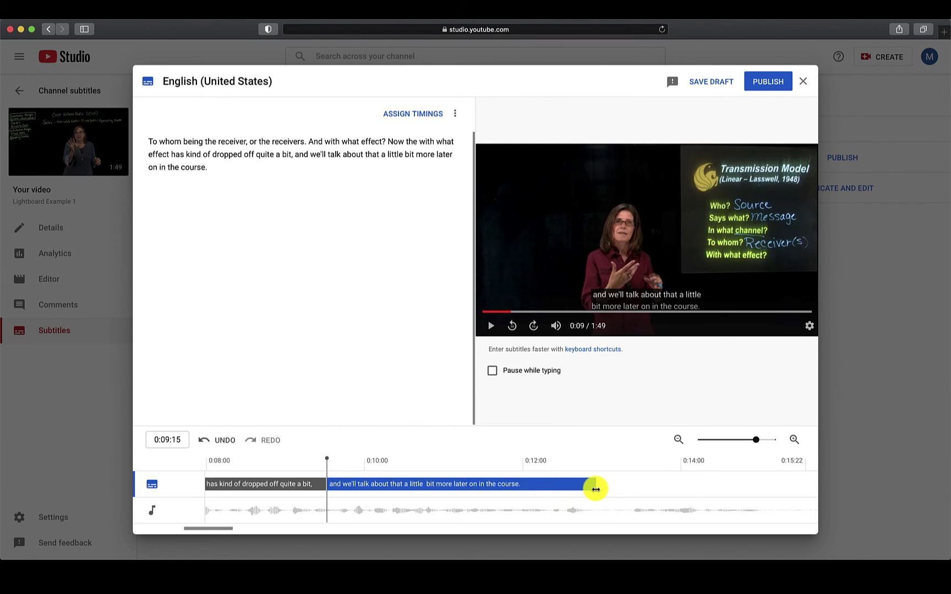
pyautogui.moveTo(595, 489); pyautogui.dragTo(588, 486)
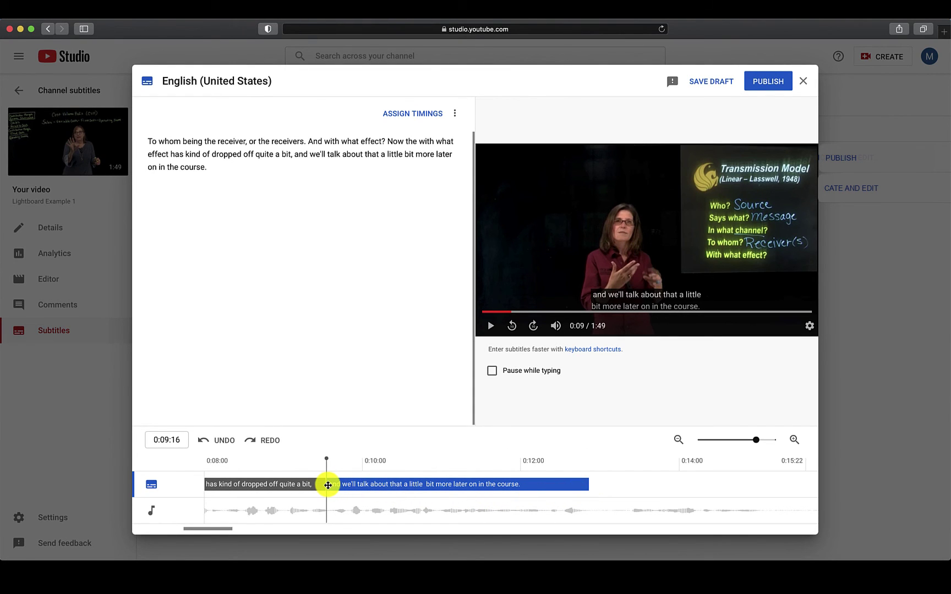
pyautogui.moveTo(327, 484); pyautogui.dragTo(361, 485)
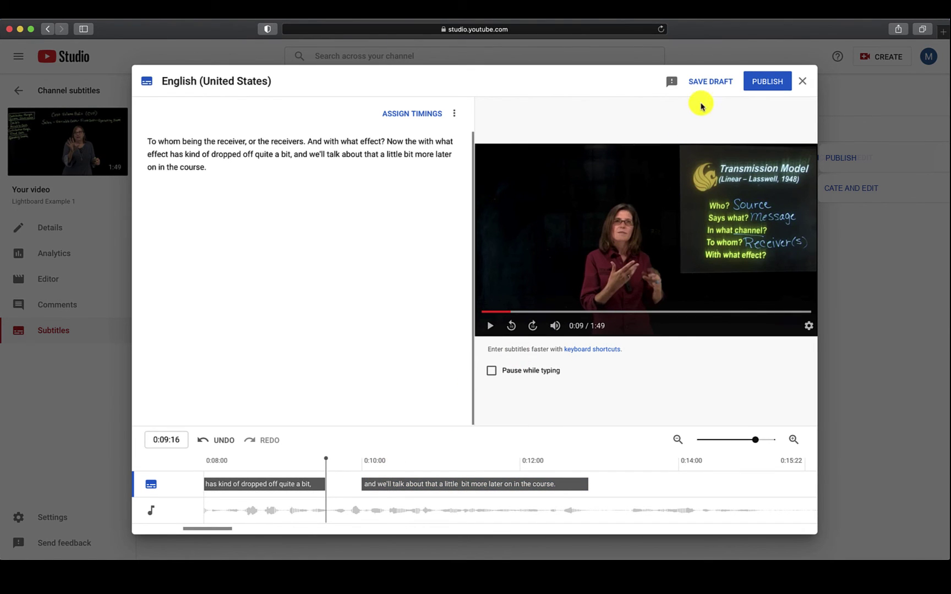
# Publish the English (United States) captions from the subtitle editor
pyautogui.click(771, 83)
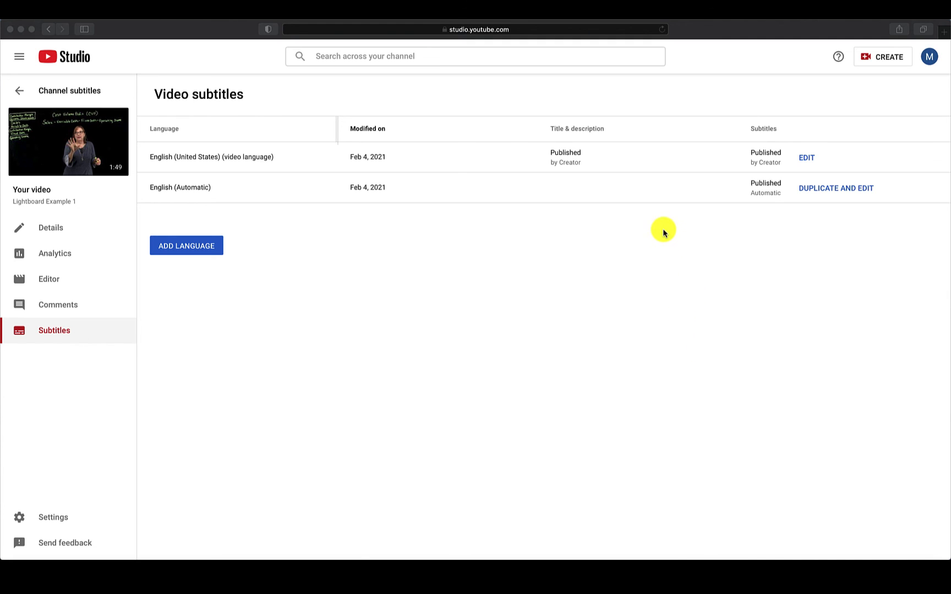
pyautogui.click(491, 158)
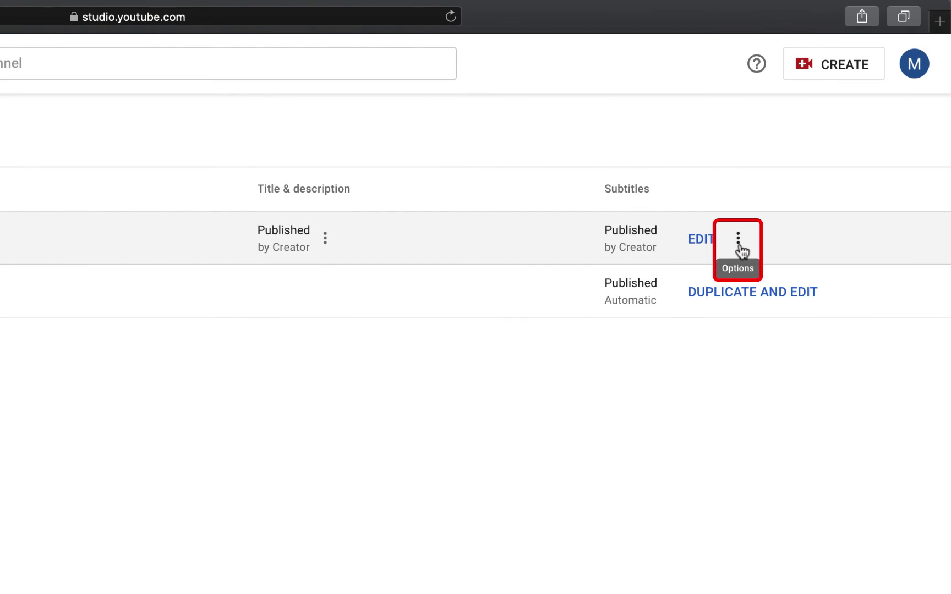
pyautogui.click(738, 239)
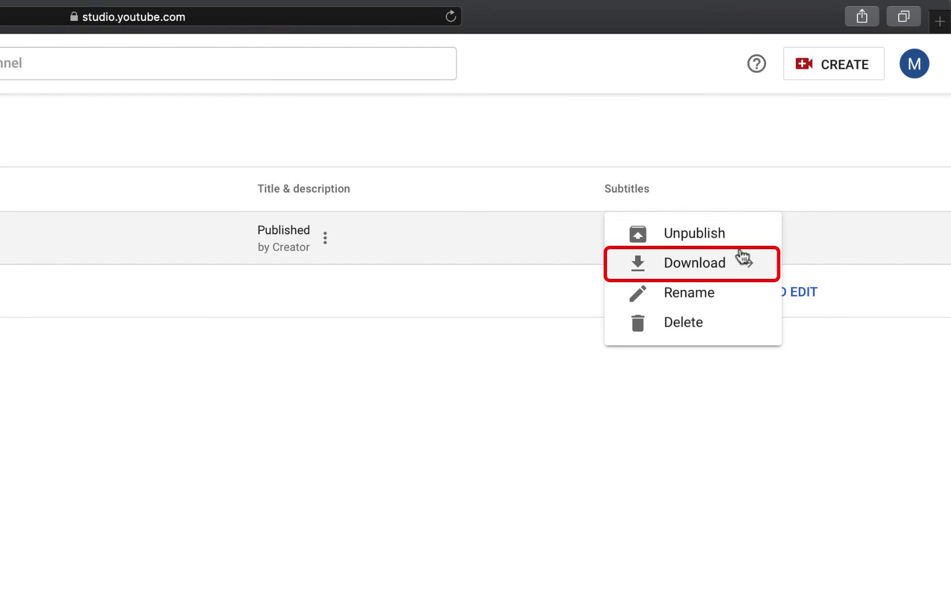
pyautogui.click(766, 272)
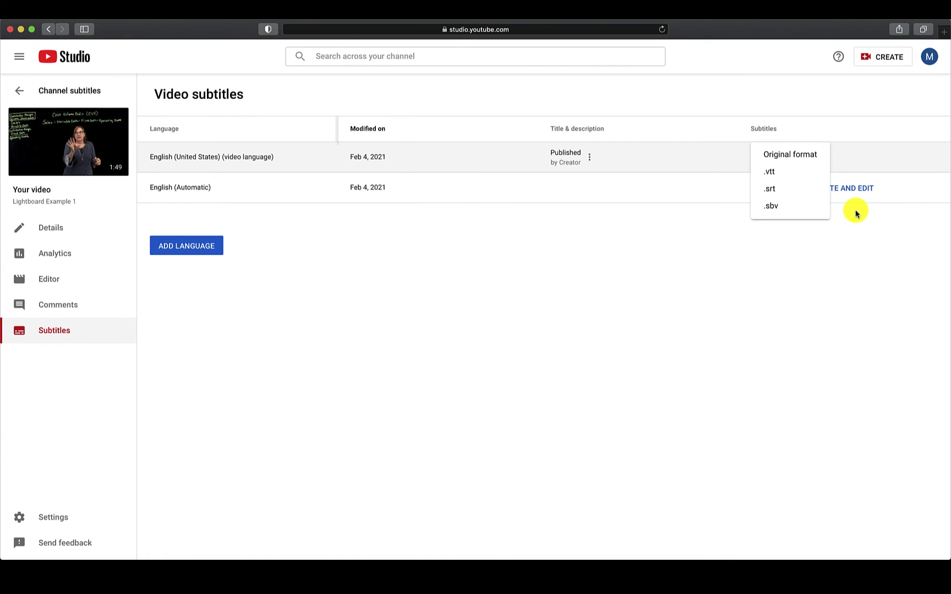
pyautogui.click(836, 230)
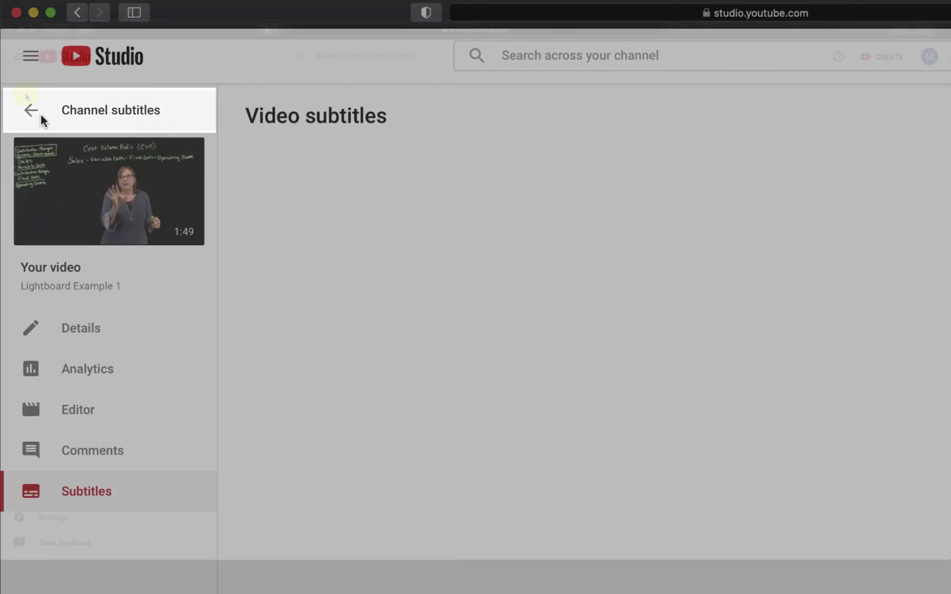
# Open the channel Content list and copy Lightboard Example 1's shareable link from its Options menu
pyautogui.click(41, 118)
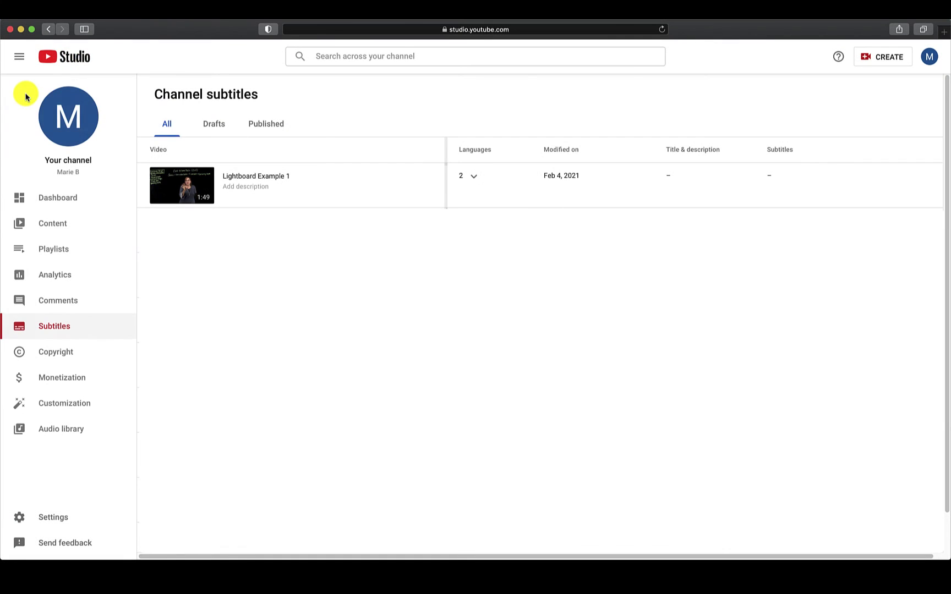
pyautogui.click(99, 230)
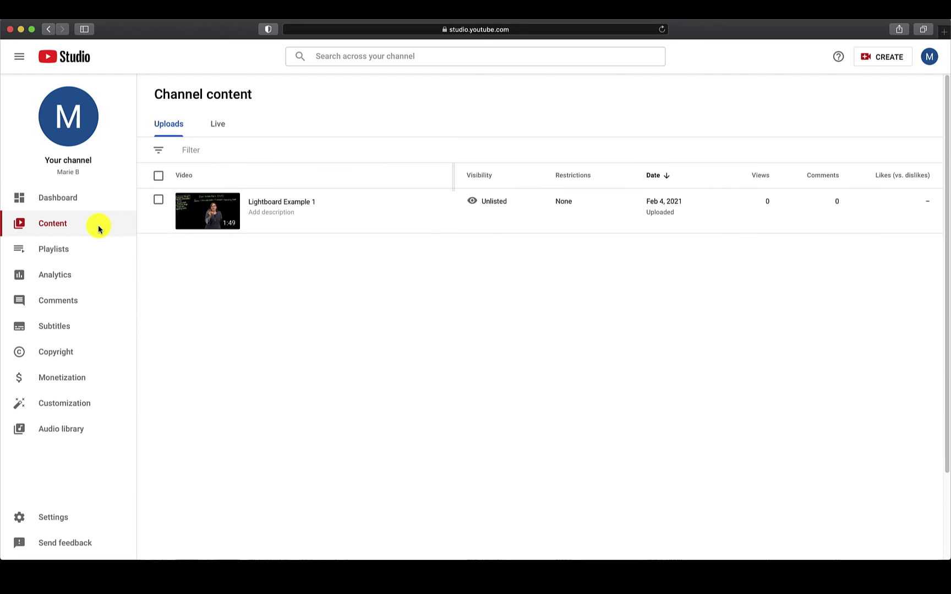
pyautogui.moveTo(170, 218)
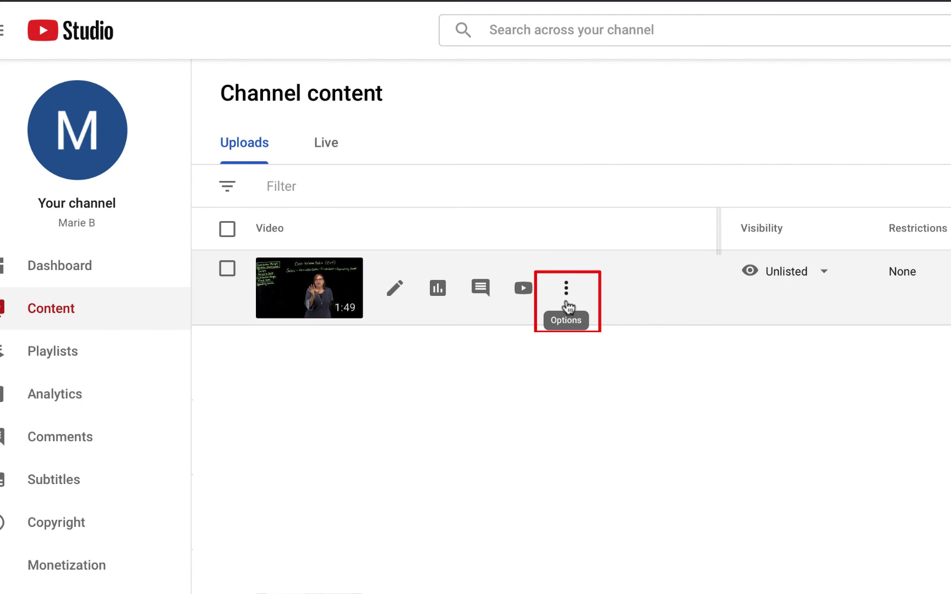
pyautogui.click(567, 289)
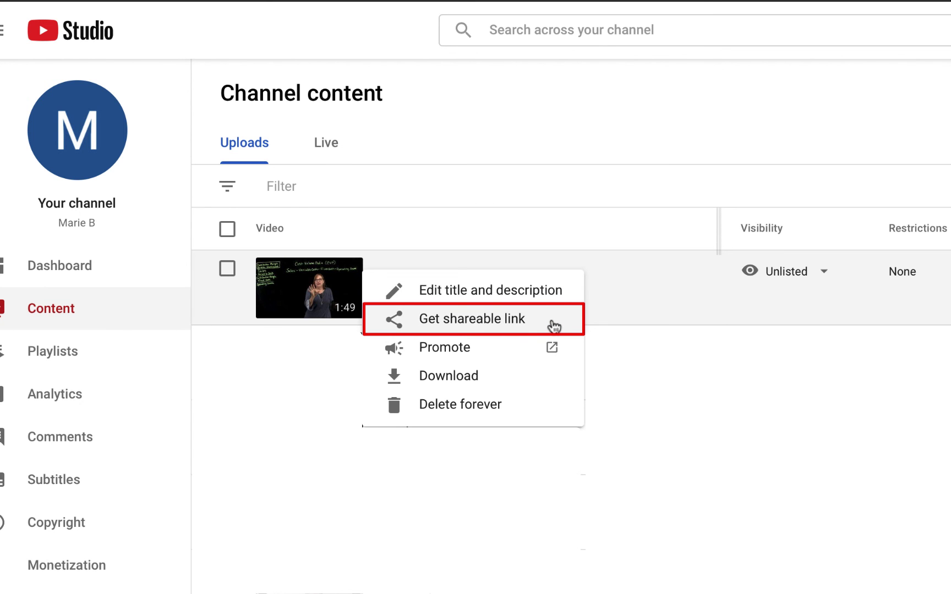
pyautogui.click(553, 325)
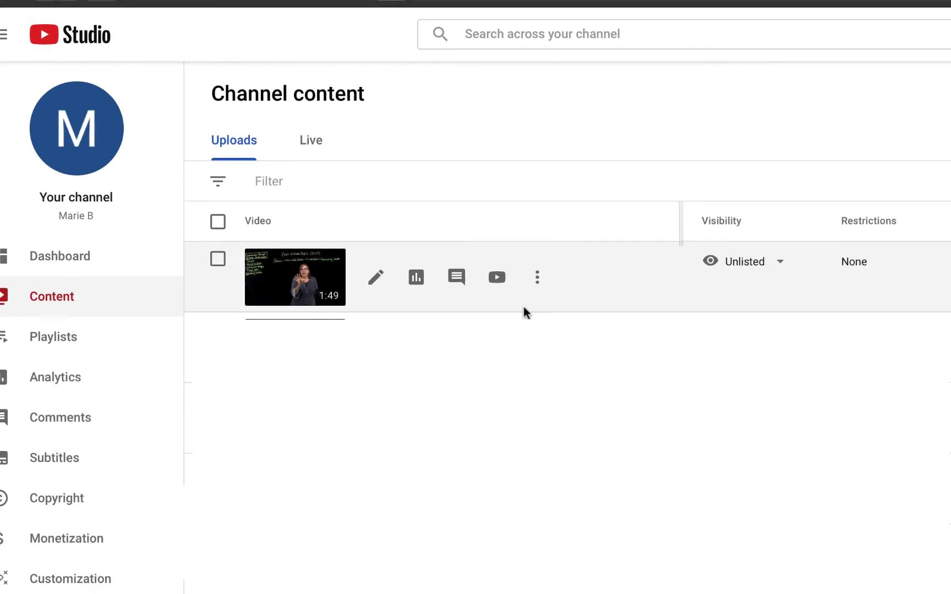